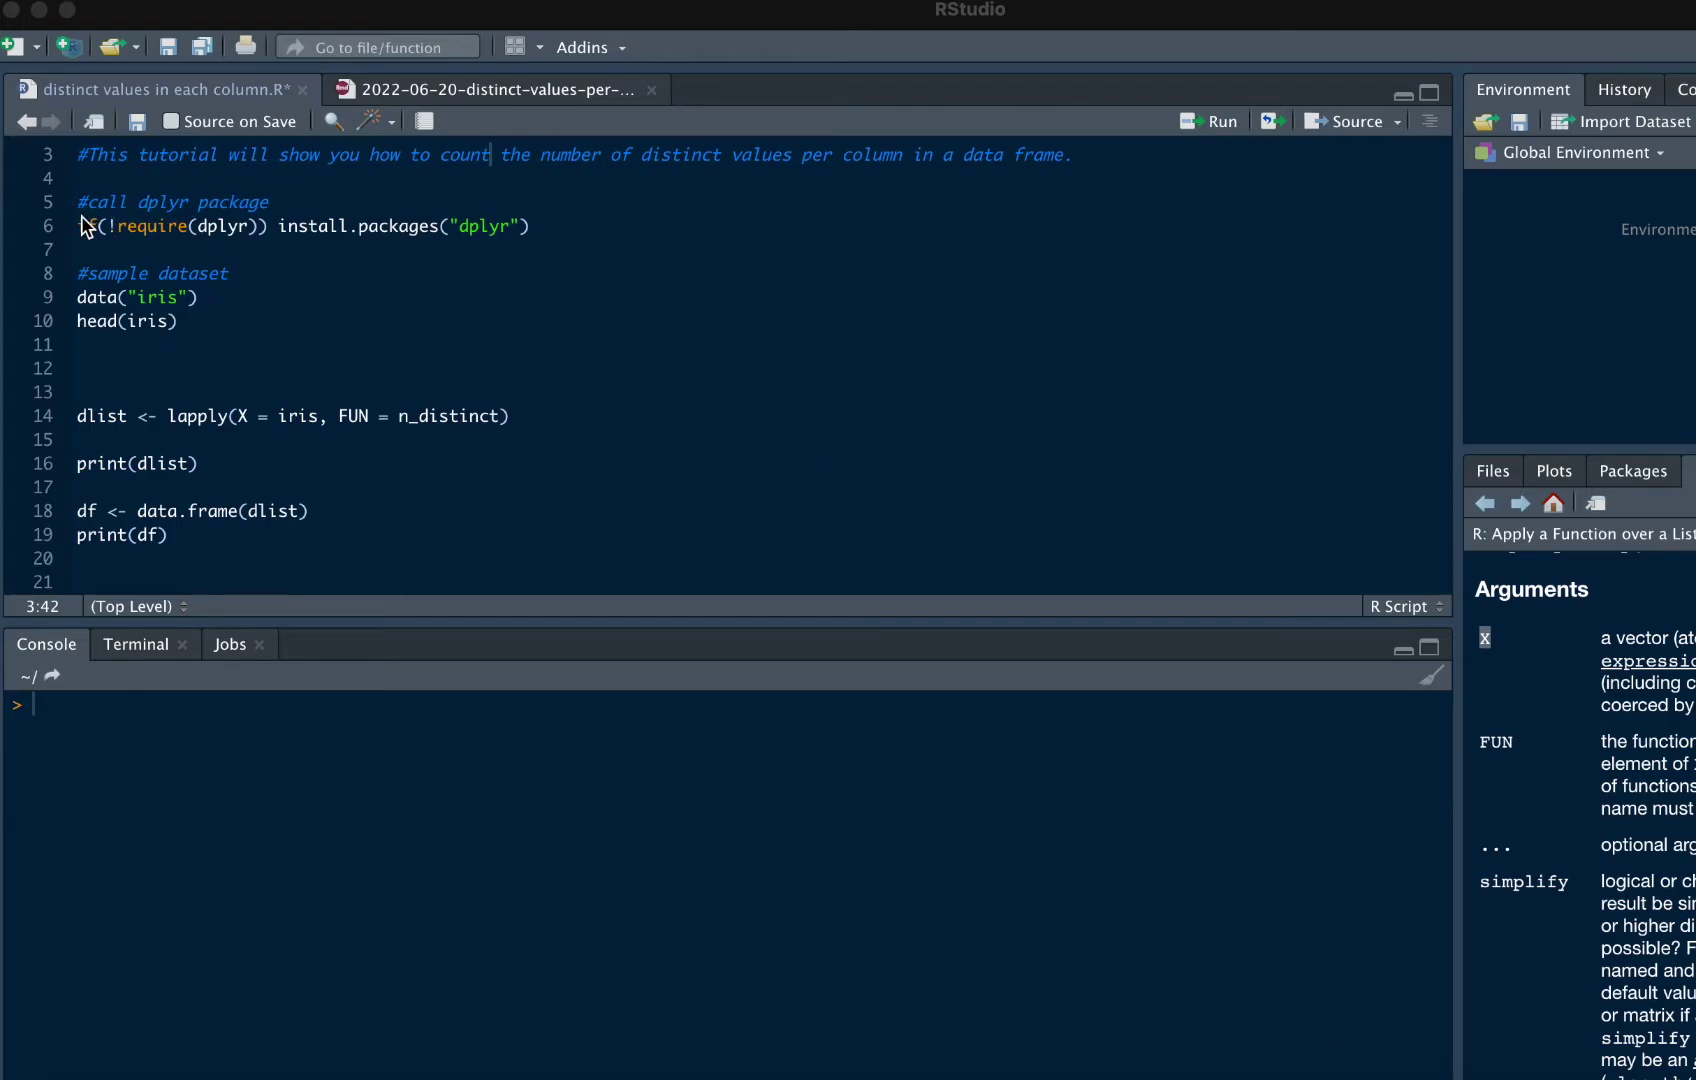
Put the cursor at the start of the dplyr install check on line 6
{"action": "left_click", "coordinate": [82, 226]}
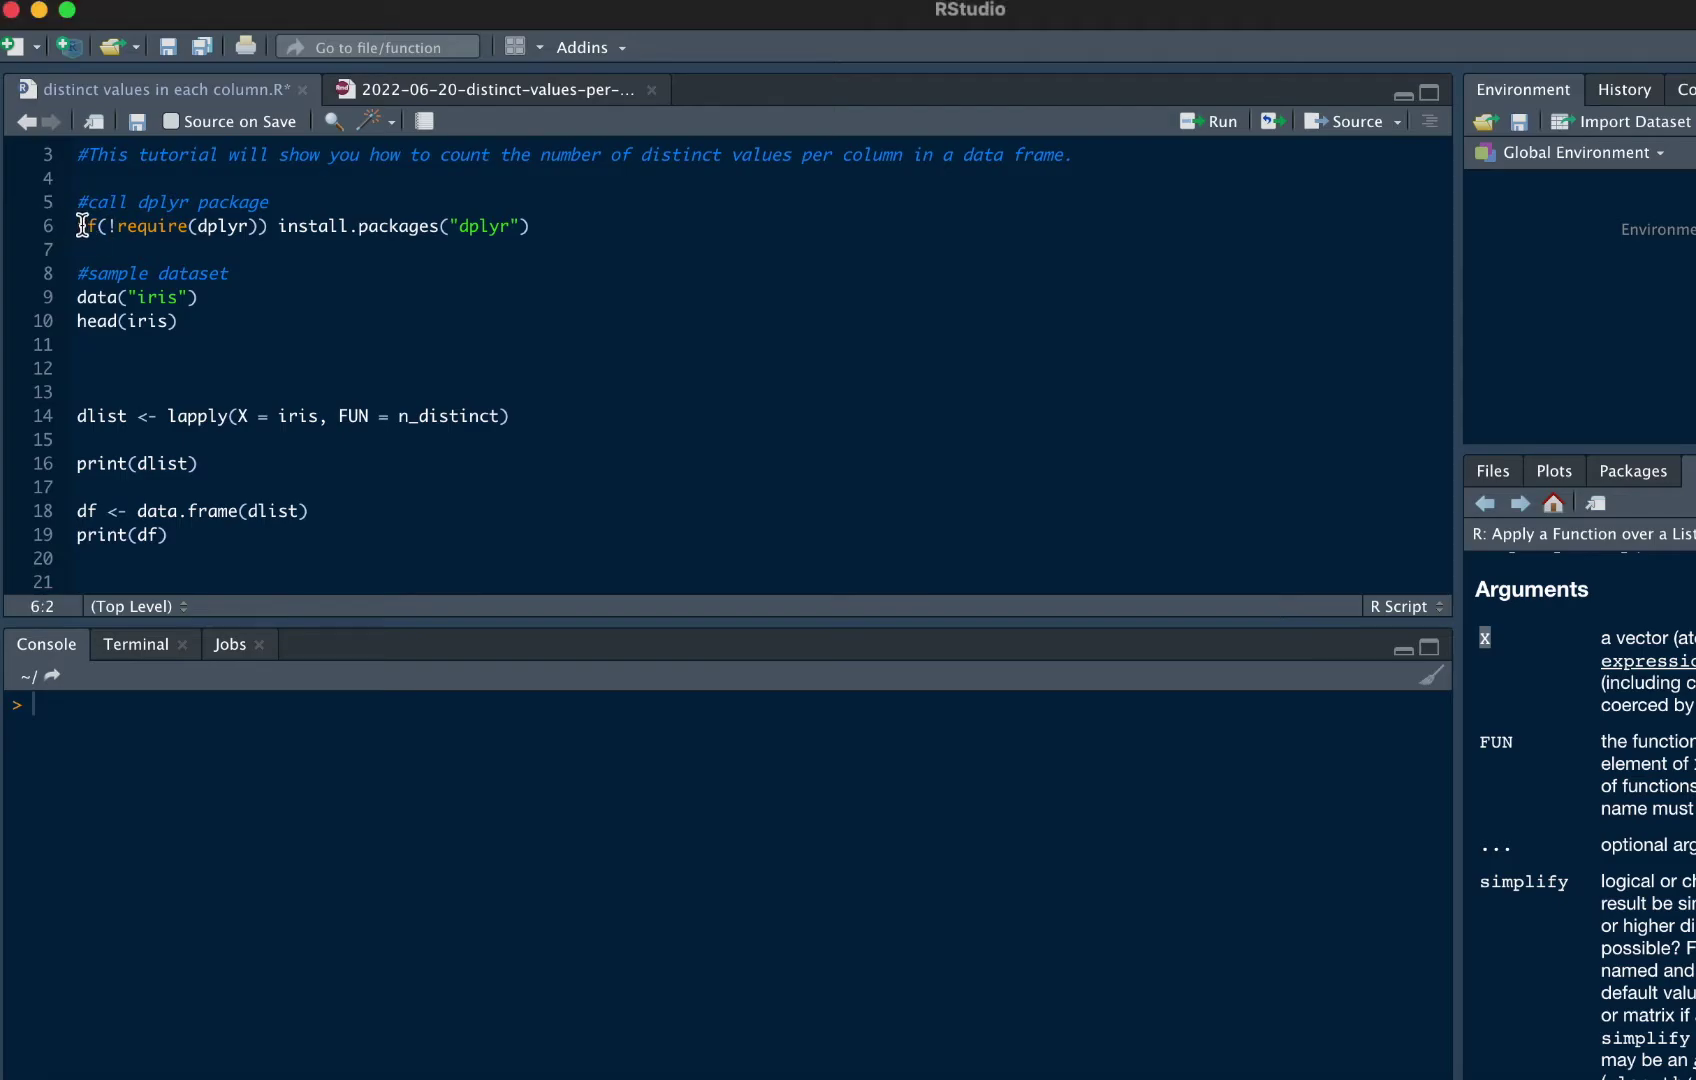
{"action": "left_click", "coordinate": [77, 226]}
Run the dplyr install check, add and run library(dplyr) on line 7, then load iris
{"action": "key", "text": "ctrl+Return"}
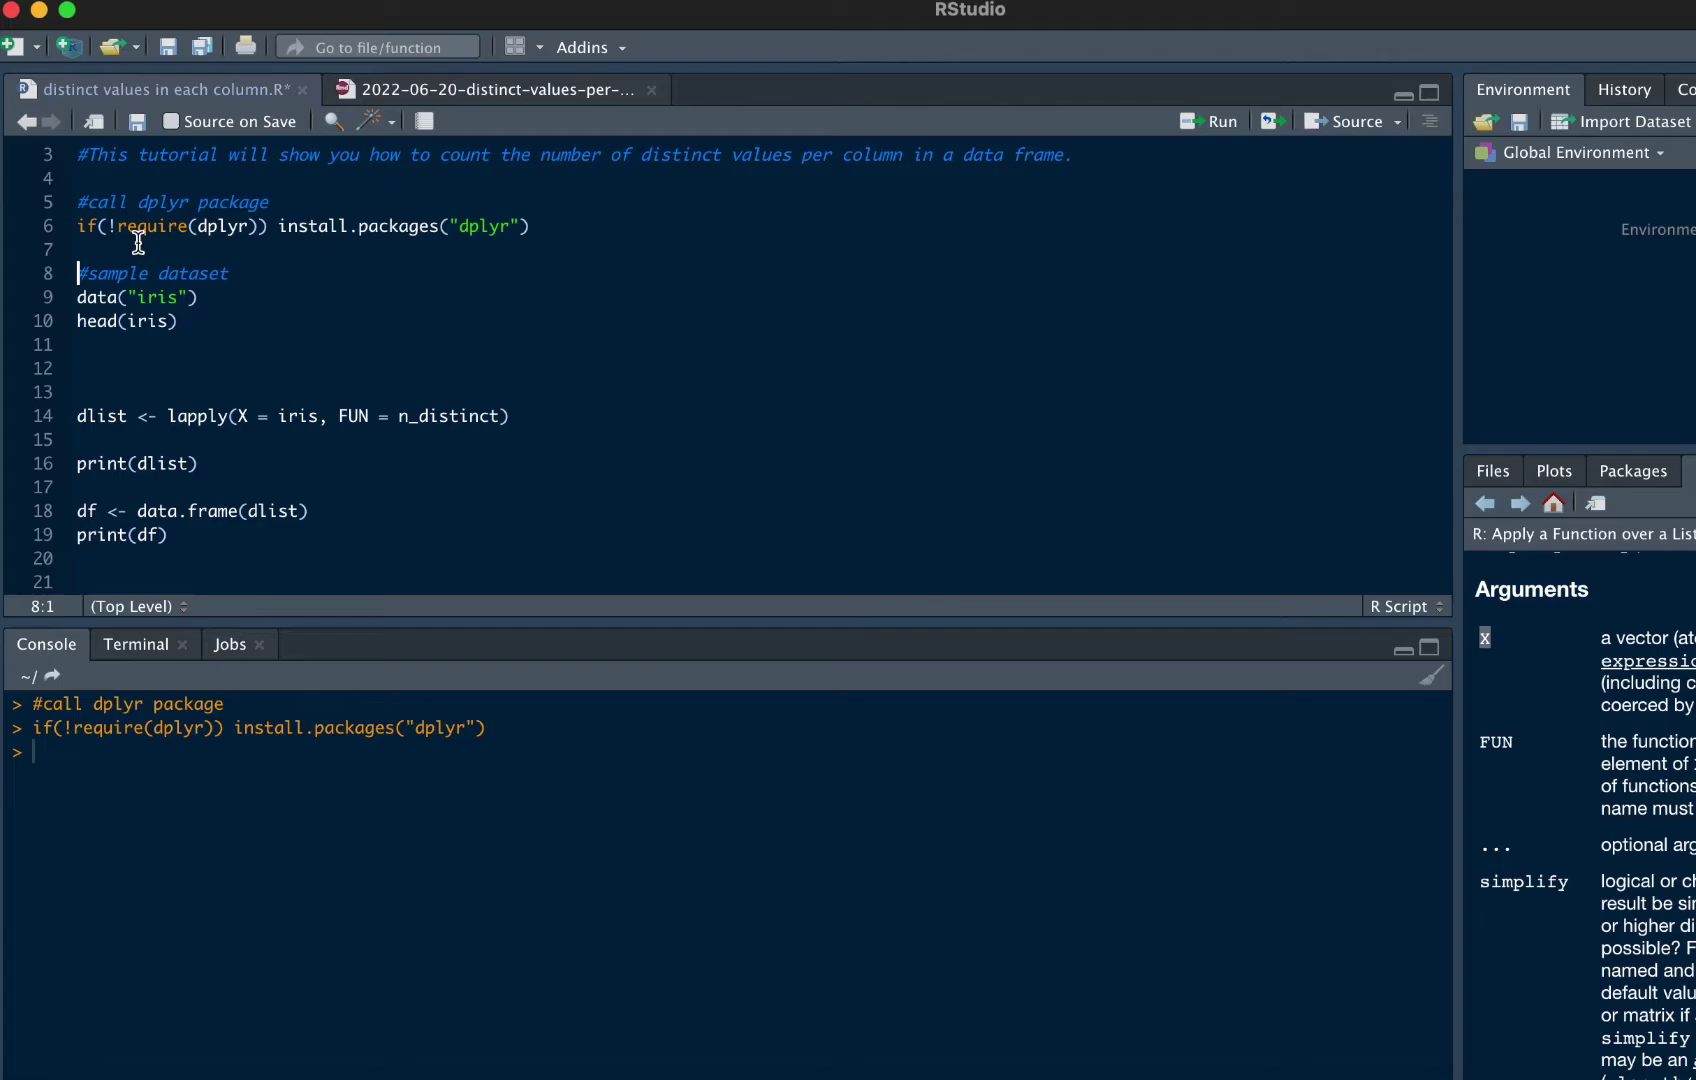
{"action": "left_click", "coordinate": [572, 226]}
{"action": "key", "text": "Return"}
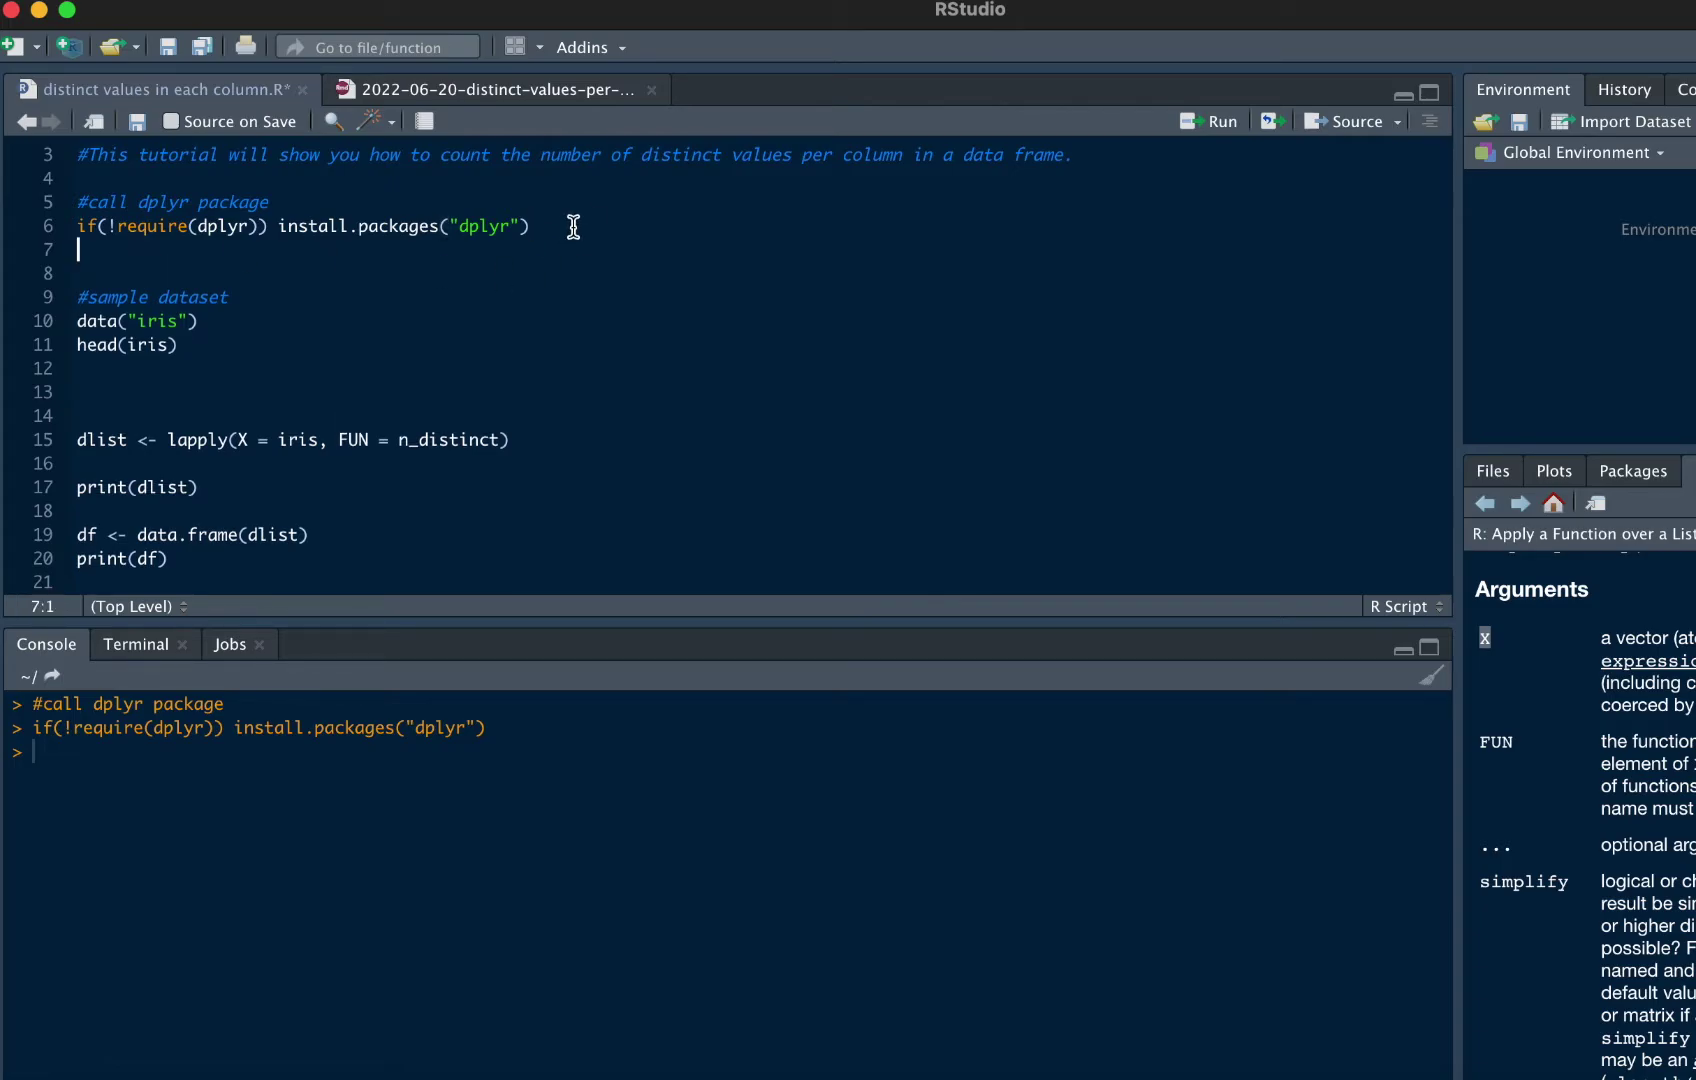
{"action": "type", "text": "library"}
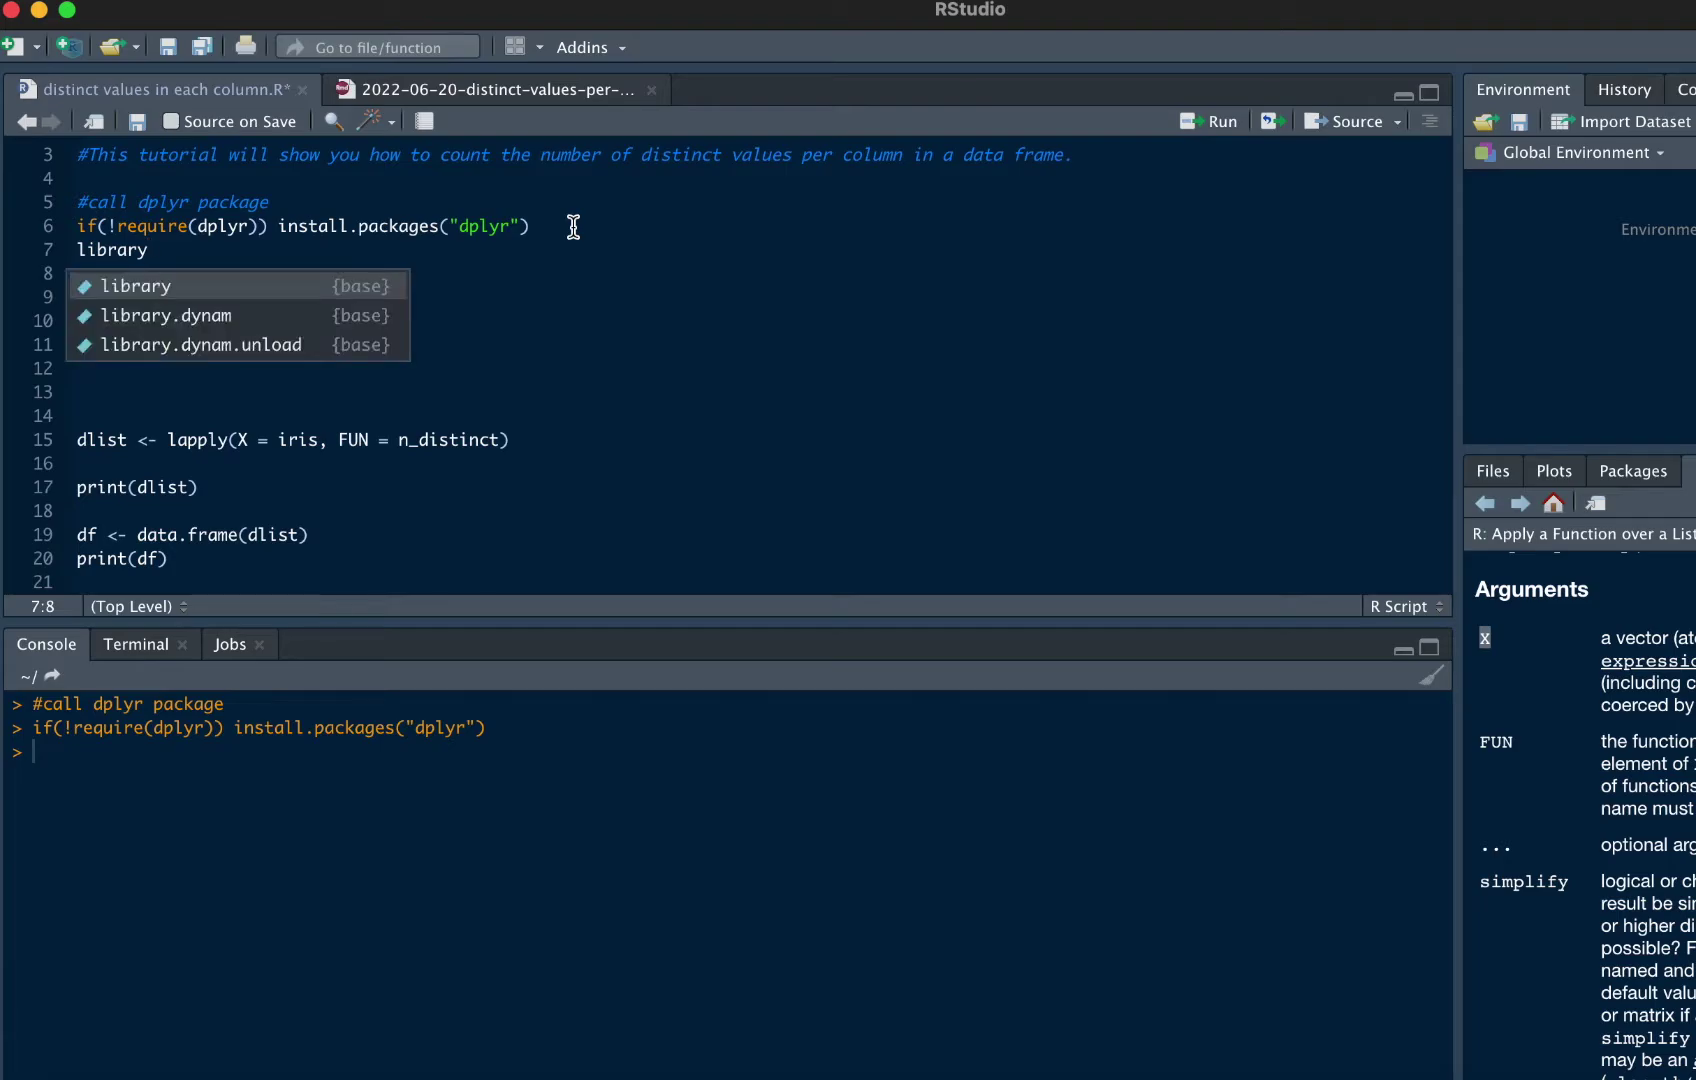
{"action": "type", "text": "(dplyr"}
{"action": "key", "text": "ctrl+Return"}
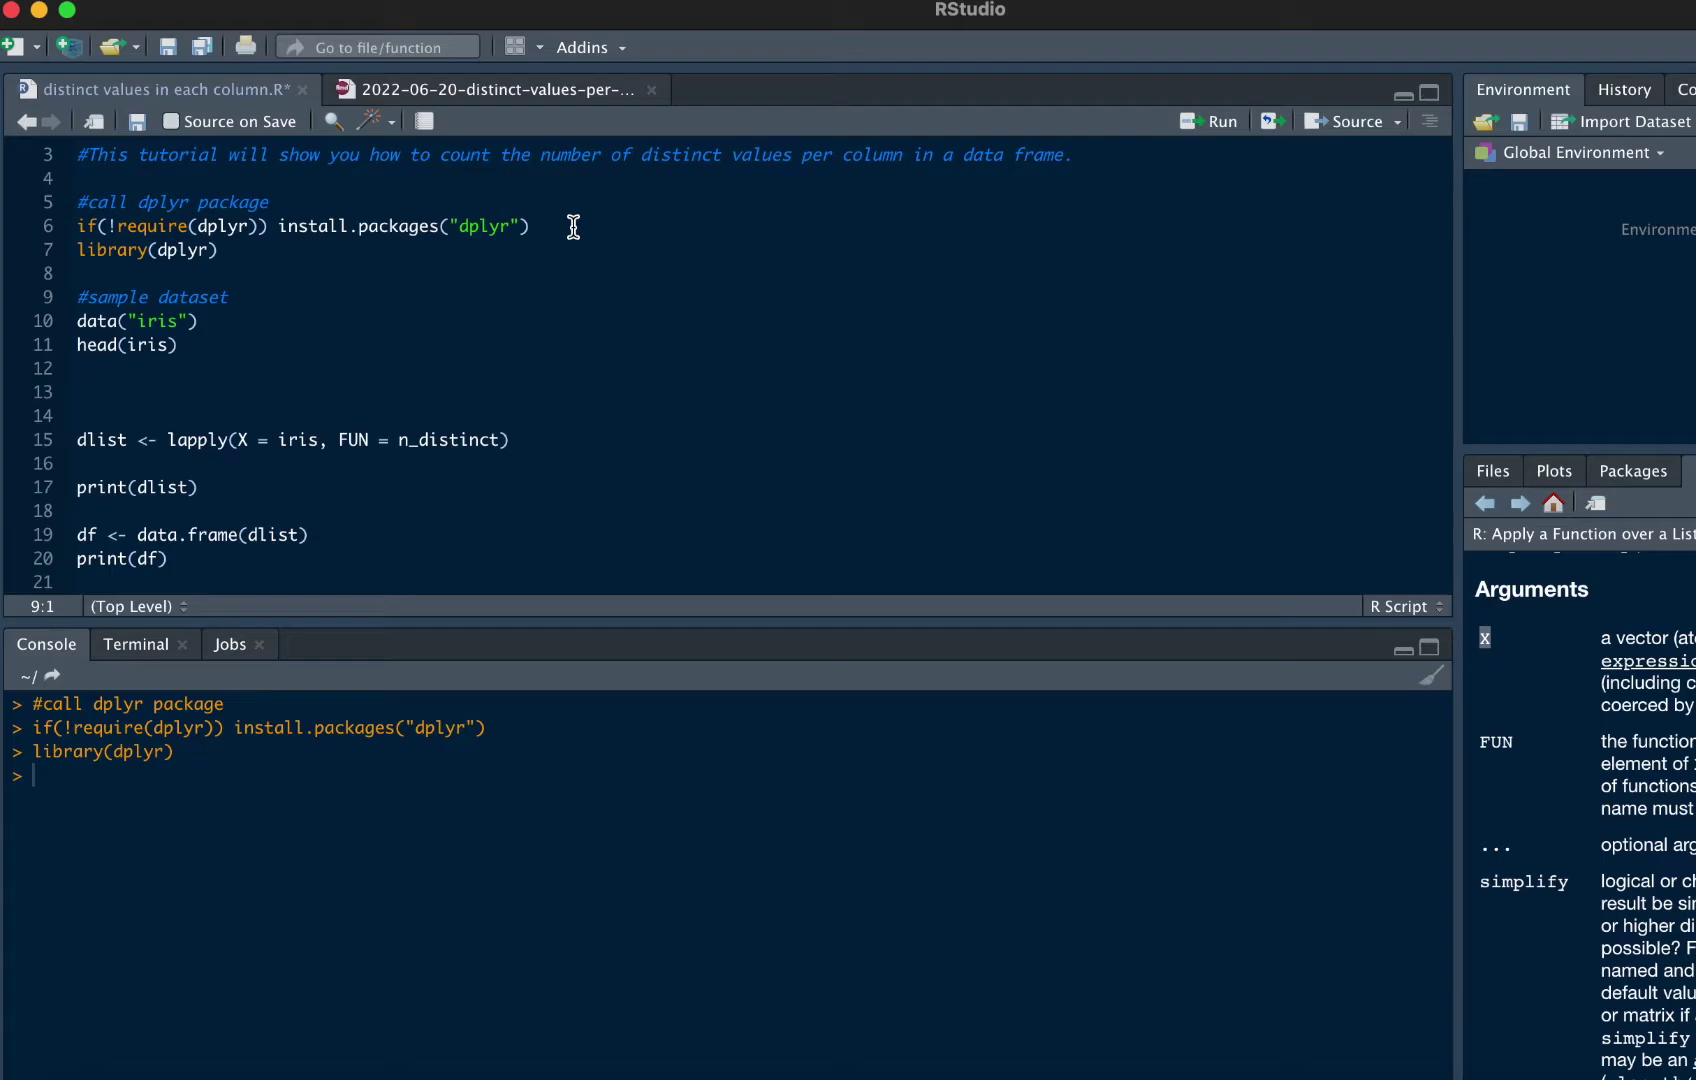
{"action": "key", "text": "ctrl+Return"}
{"action": "key", "text": "ctrl+Return"}
{"action": "key", "text": "ctrl+Return"}
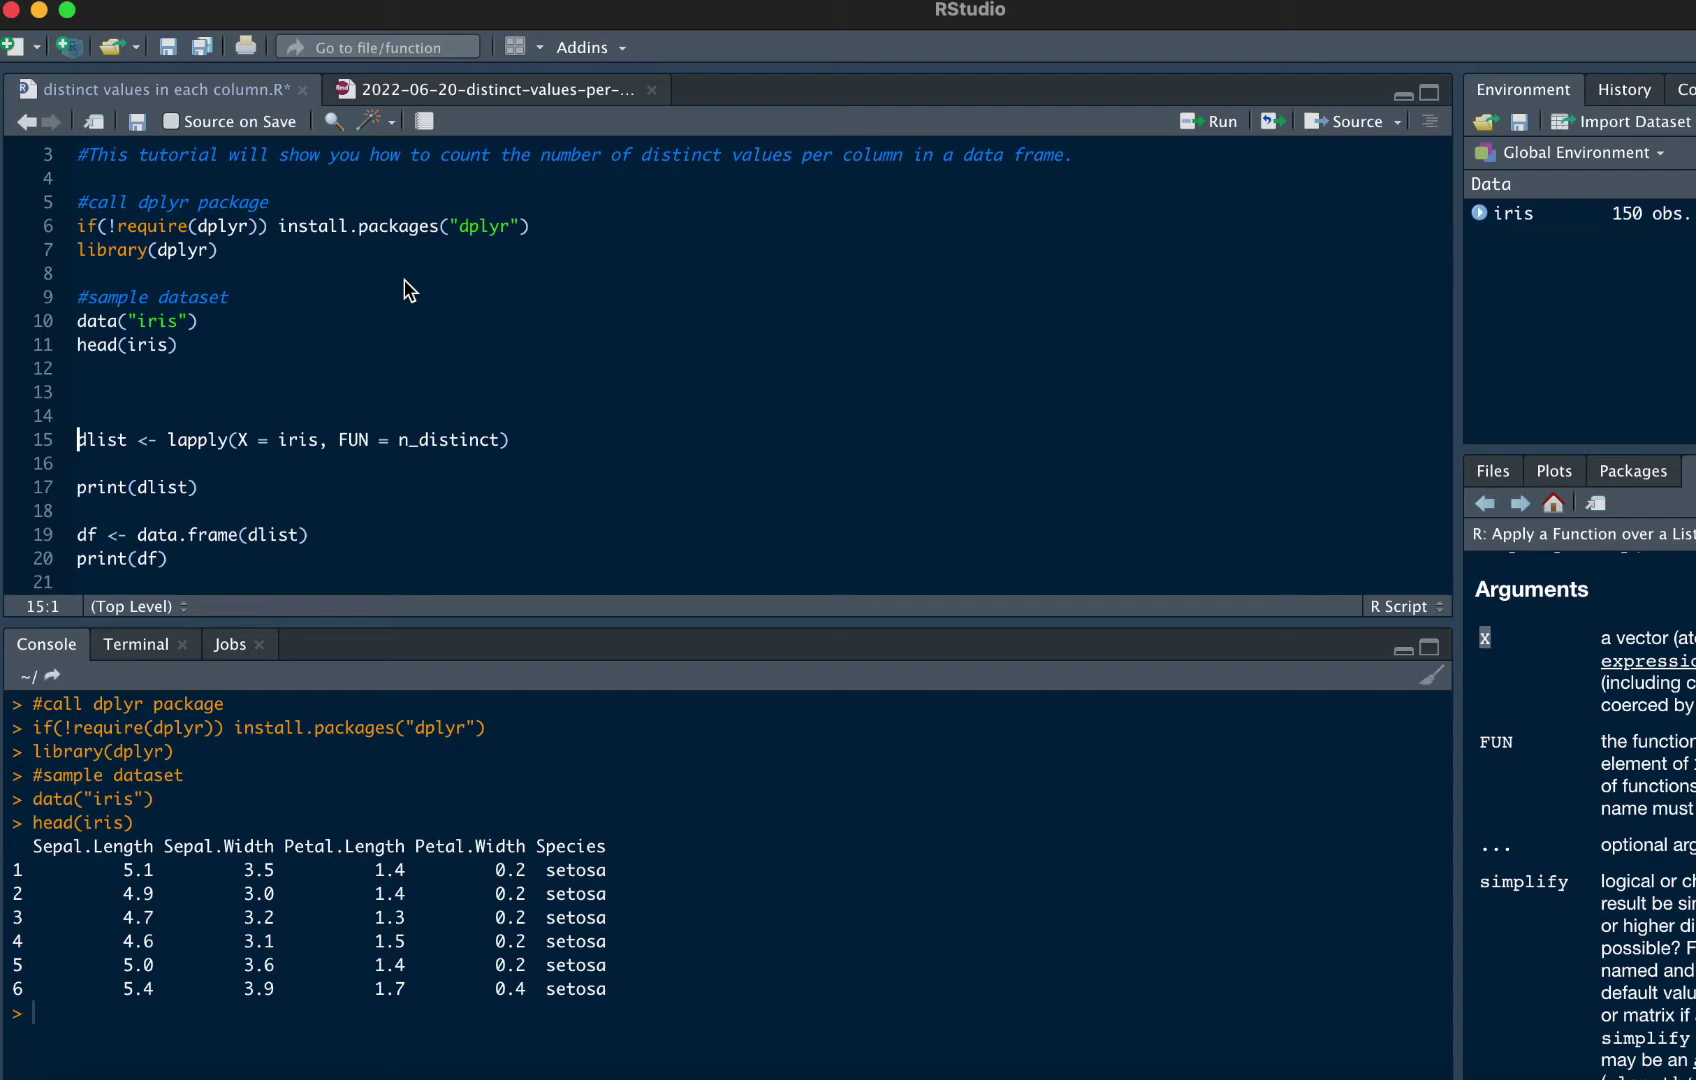
Run lapply(X = iris, FUN = n_distinct) into dlist and print counts 35, 23, 43, 22, 3
{"action": "left_click", "coordinate": [534, 450]}
{"action": "key", "text": "ctrl+Return"}
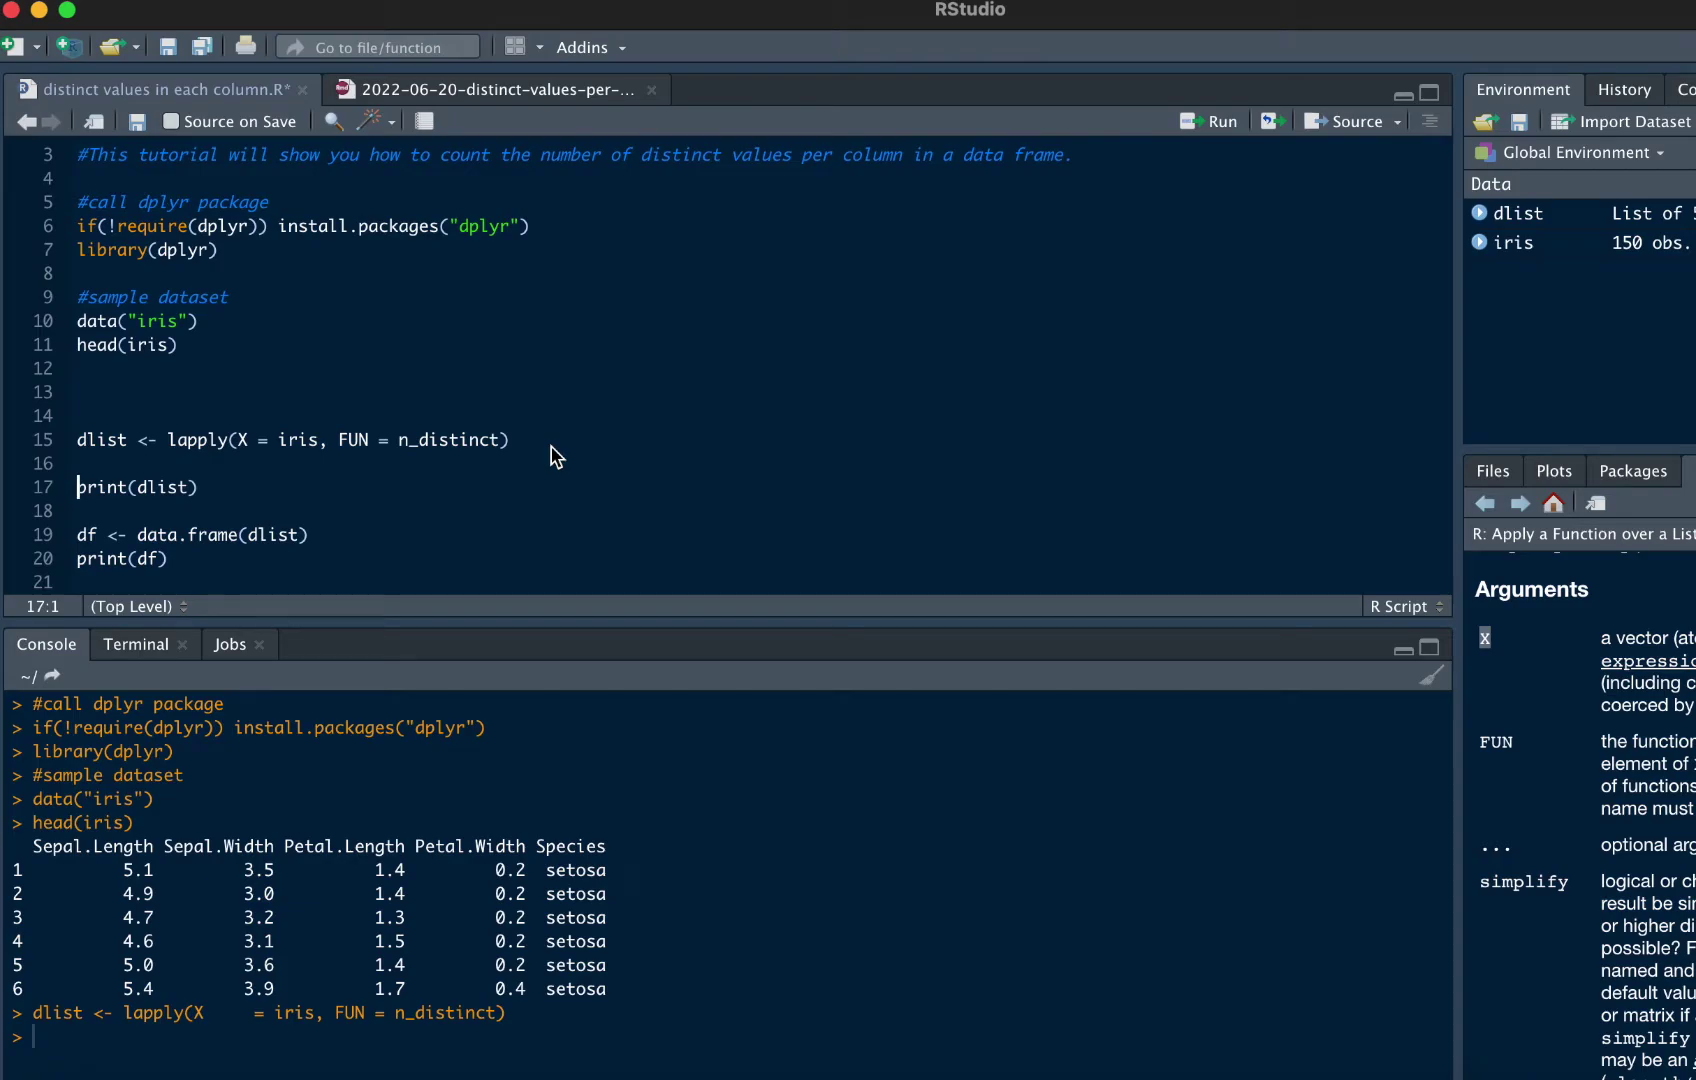
{"action": "key", "text": "ctrl+Return"}
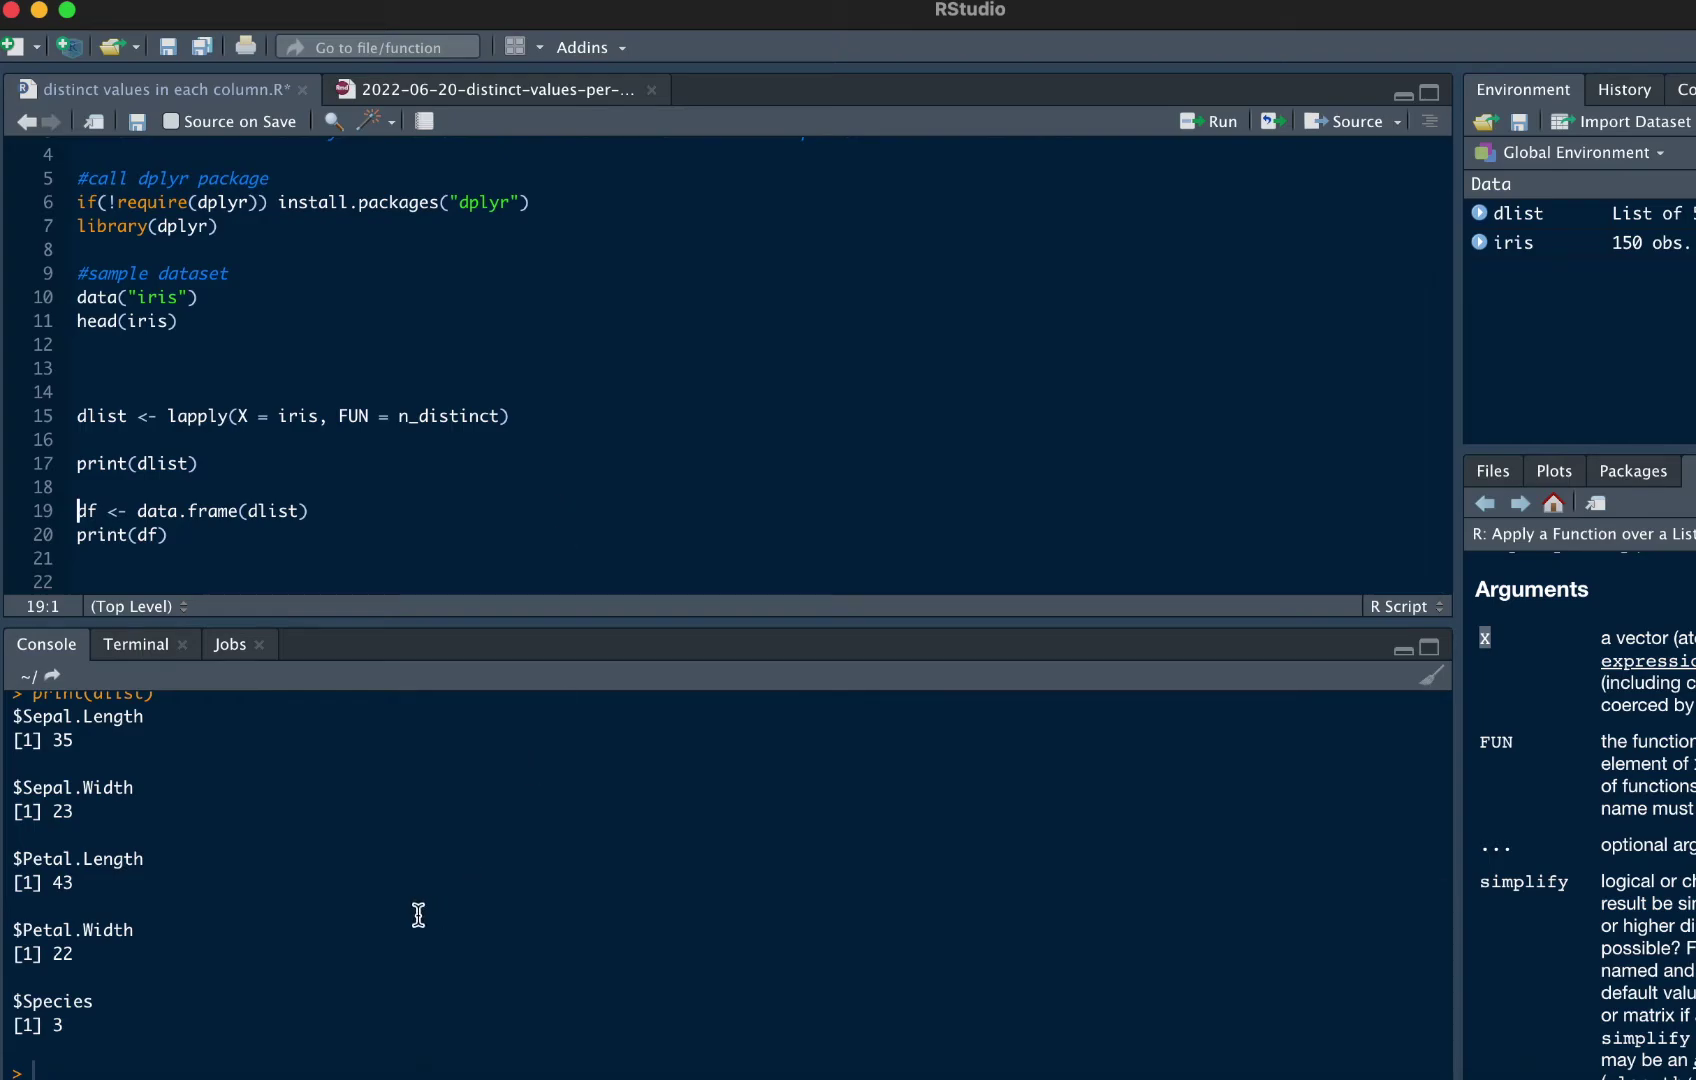
{"action": "scroll", "coordinate": [417, 915], "scroll_direction": "down", "scroll_amount": 2}
{"action": "scroll", "coordinate": [74, 715], "scroll_direction": "down", "scroll_amount": 1}
{"action": "left_click", "coordinate": [331, 515]}
Convert dlist into df with data.frame(dlist) and print it as a one-row table
{"action": "key", "text": "ctrl+Return"}
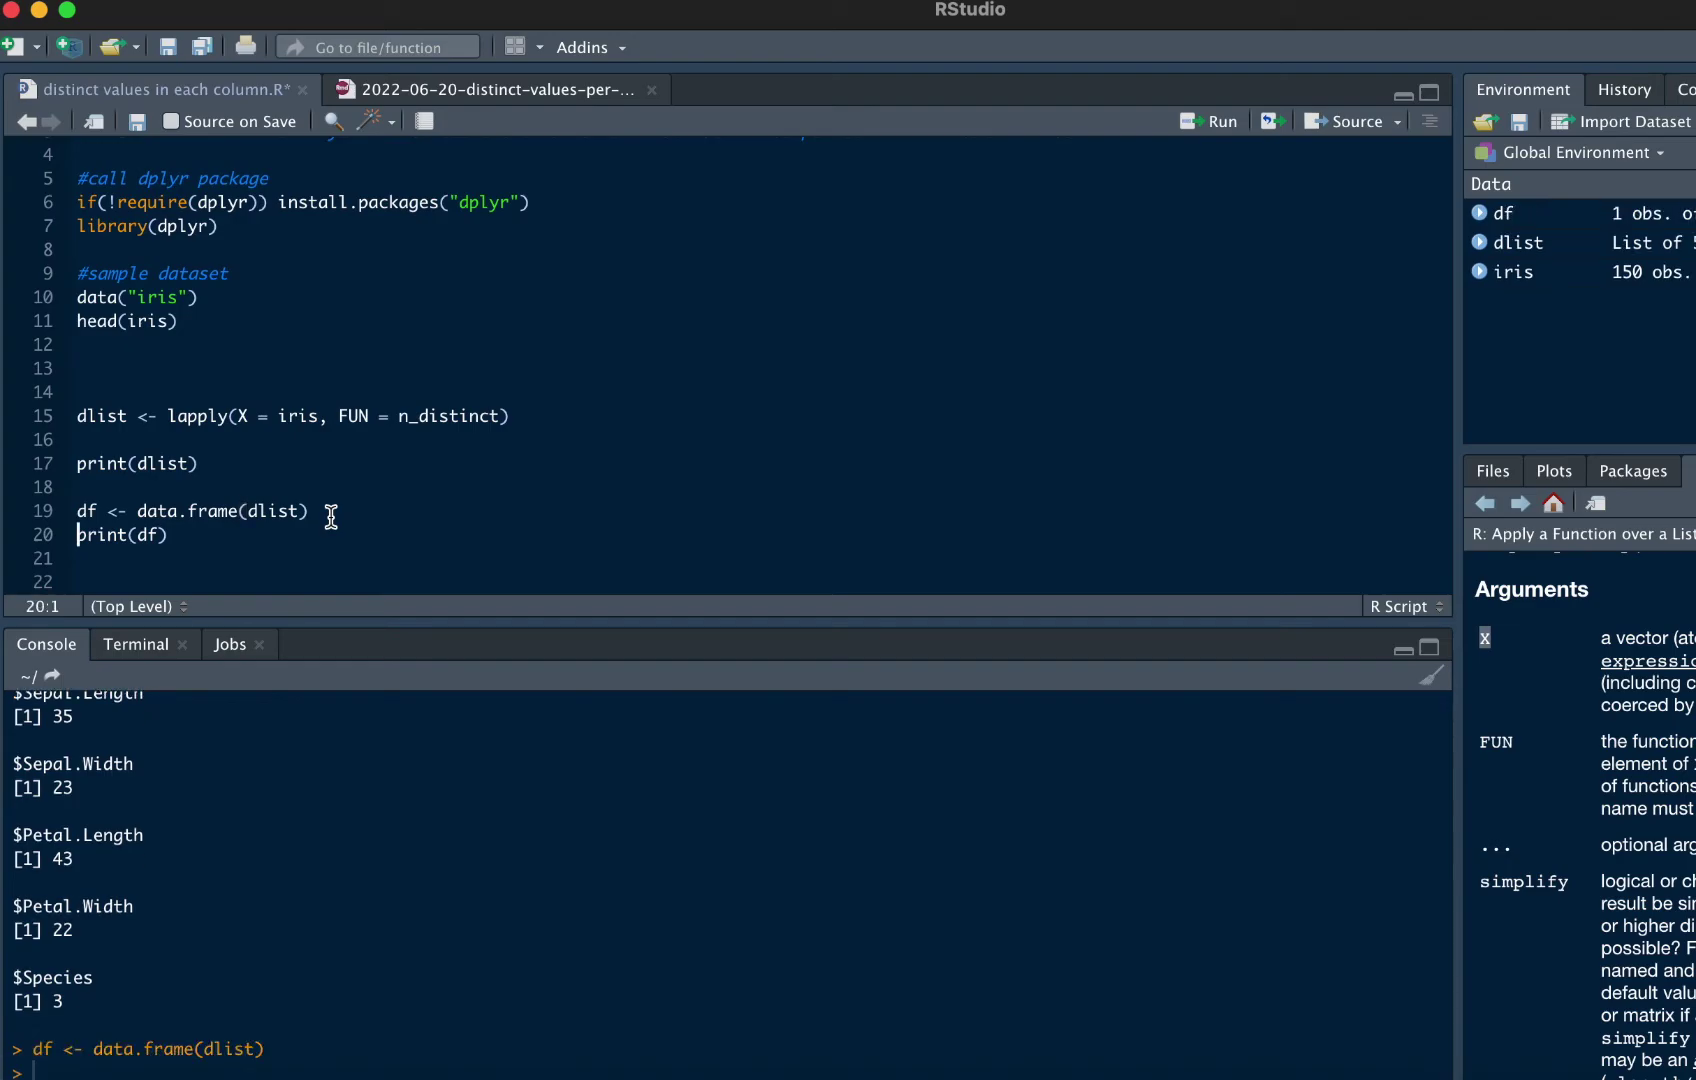
{"action": "key", "text": "ctrl+Return"}
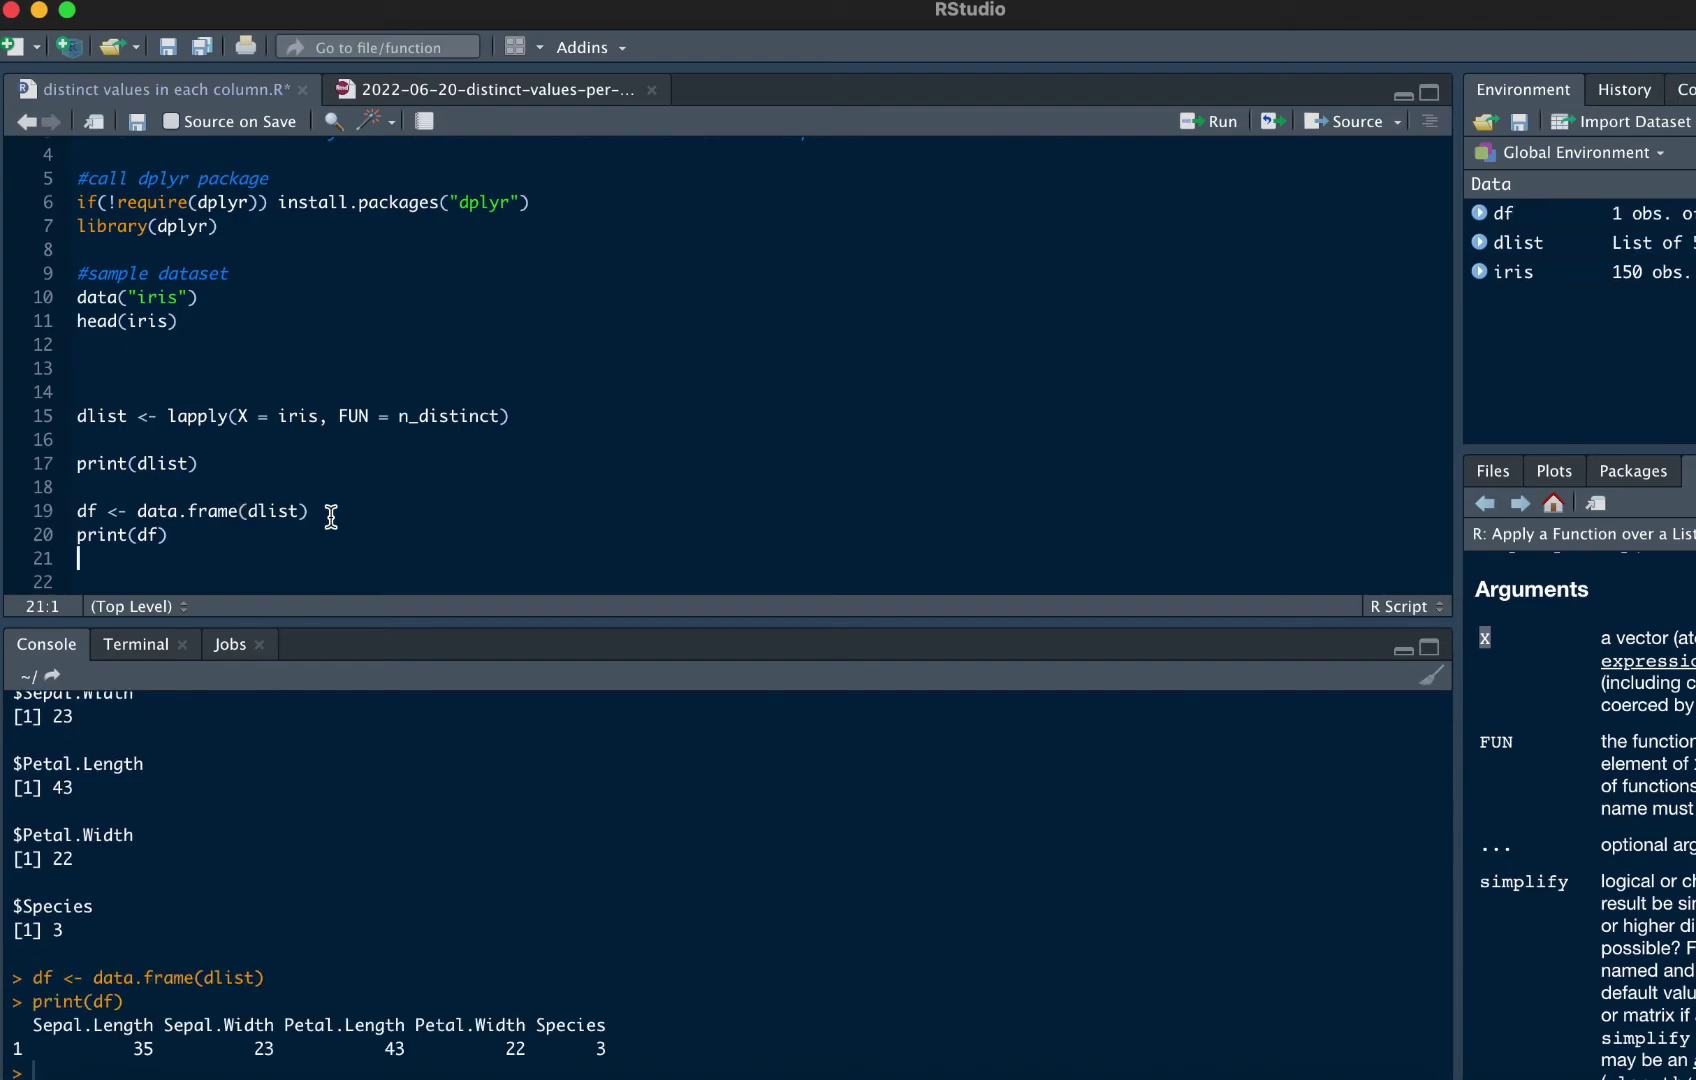